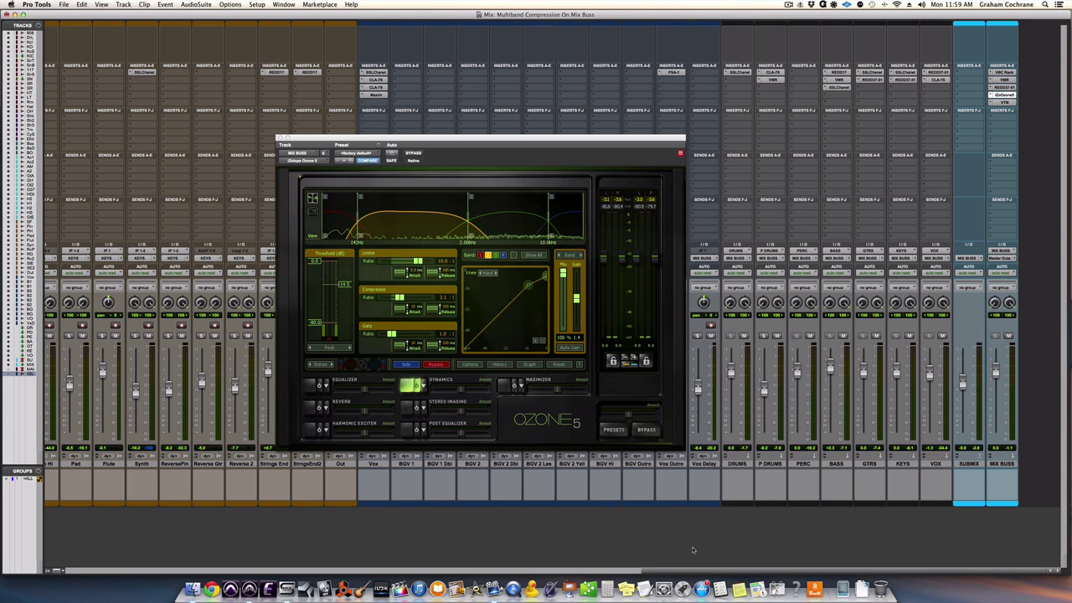
# A/B Ozone's multiband compression against the dry mix several times, leaving Ozone bypassed
pyautogui.click(413, 152)
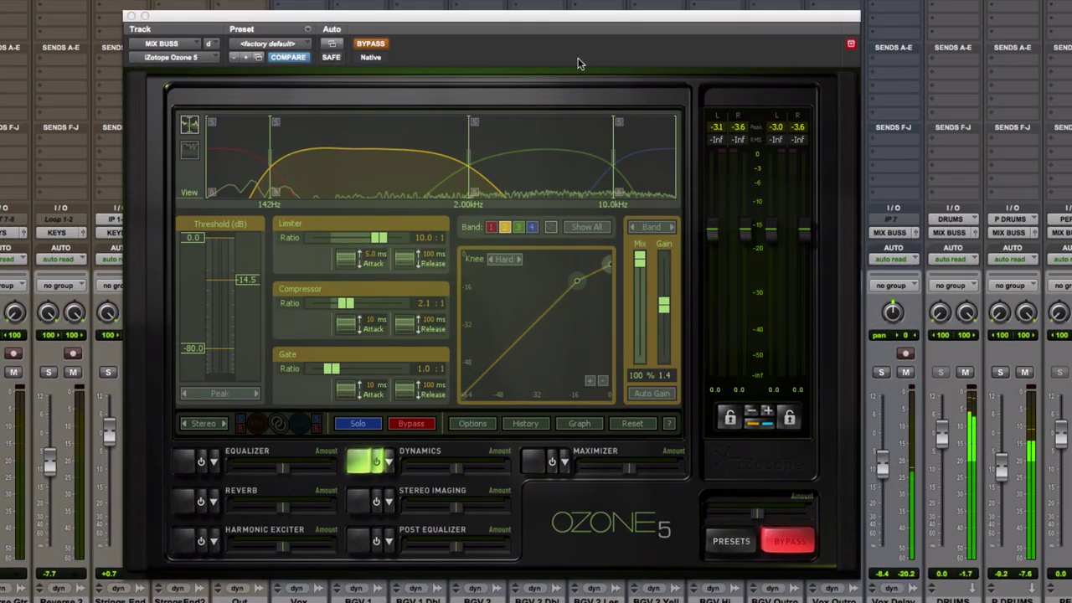
pyautogui.click(384, 45)
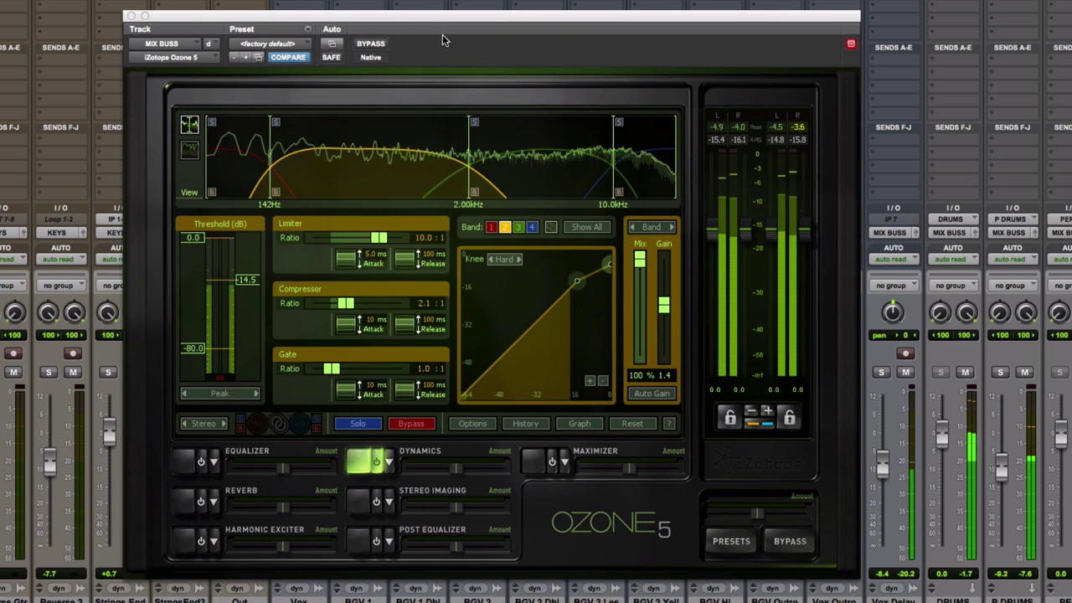
pyautogui.click(376, 47)
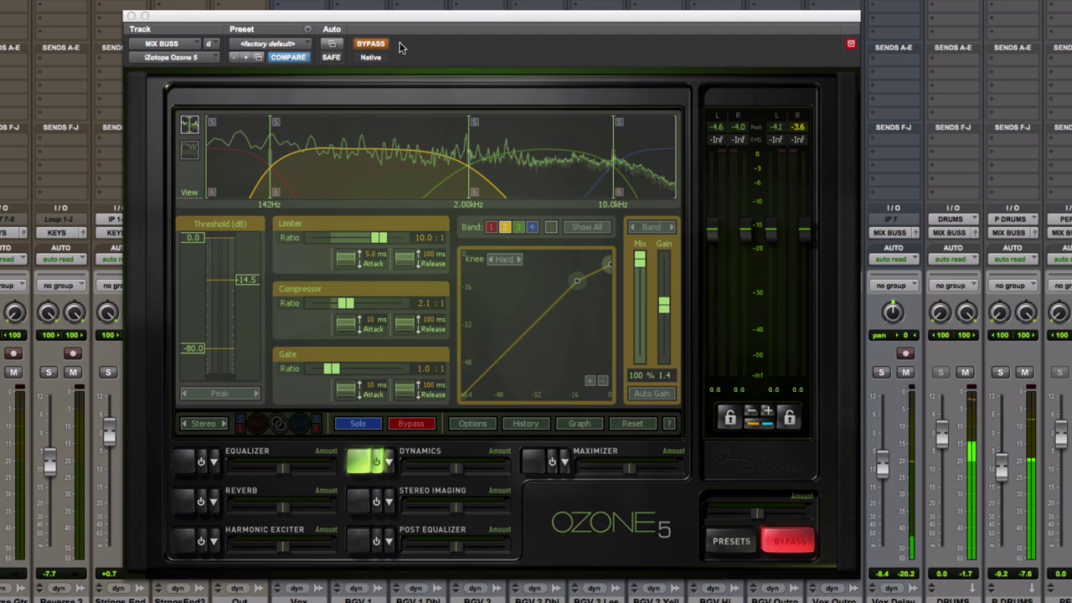
pyautogui.click(381, 46)
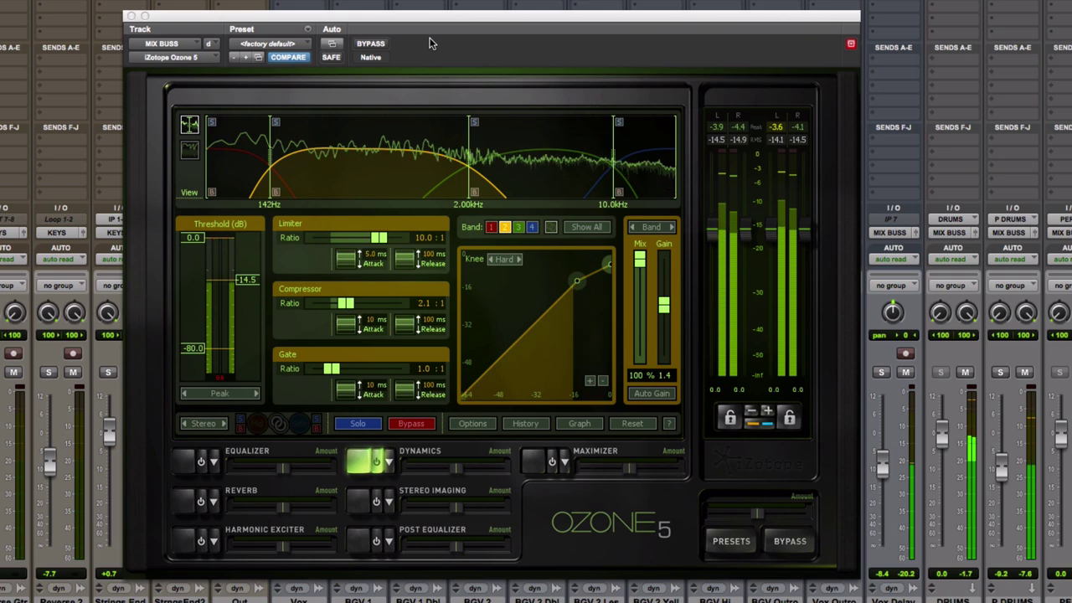
pyautogui.click(381, 45)
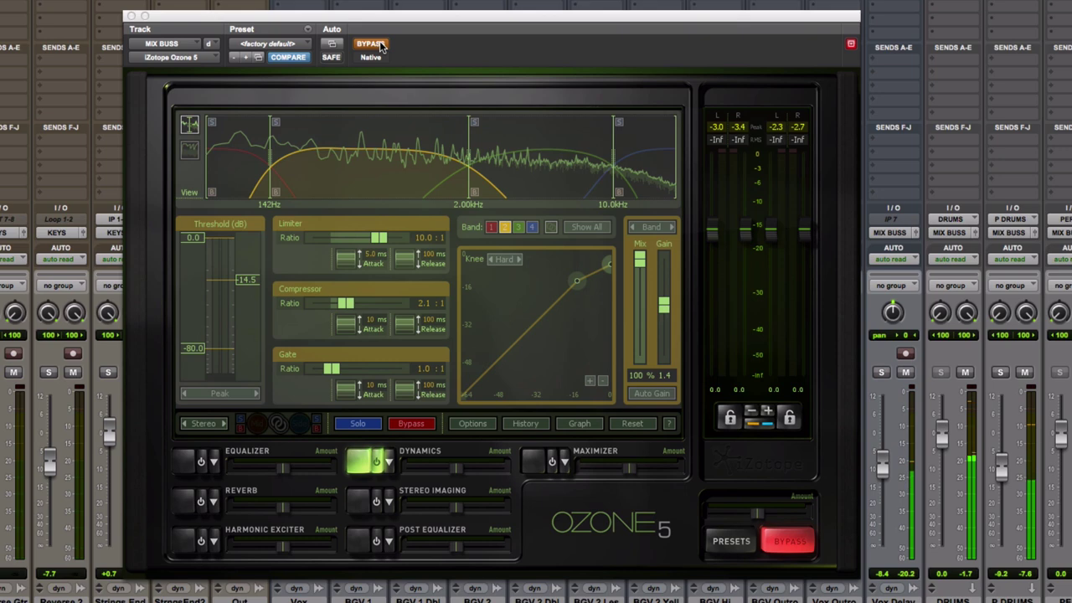
pyautogui.click(381, 46)
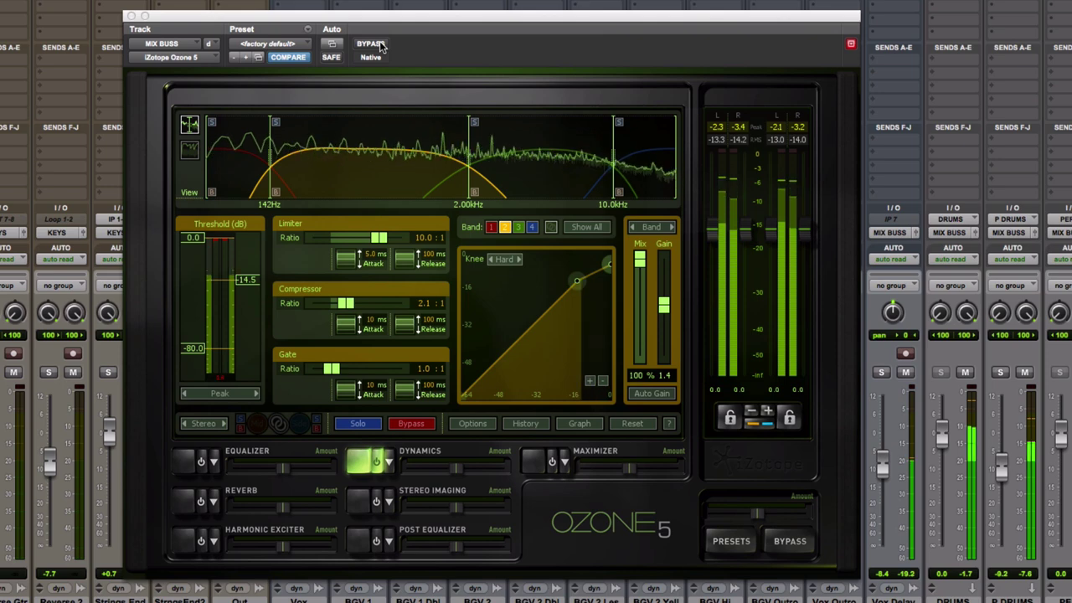
pyautogui.click(380, 45)
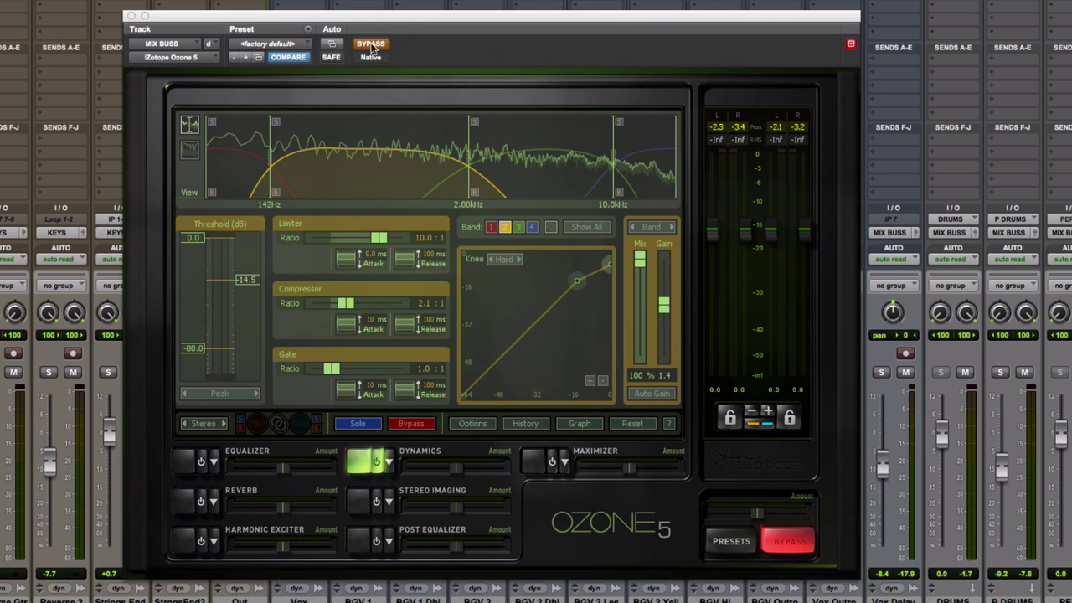
# Re-enable Ozone and step through bands 1 to 4, returning to band 2
pyautogui.click(371, 44)
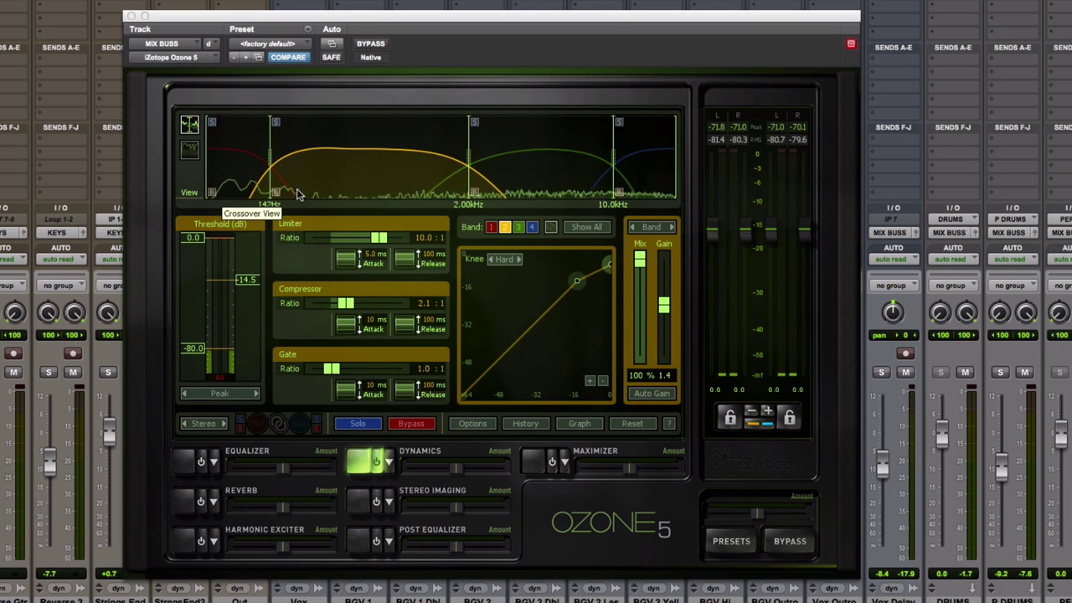
pyautogui.click(233, 159)
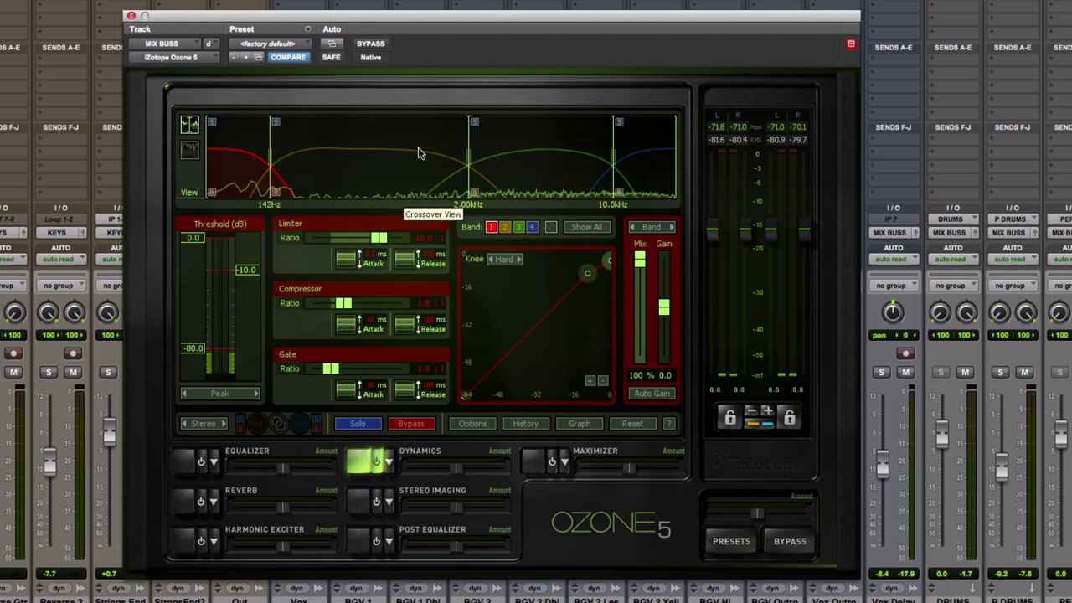
pyautogui.click(399, 173)
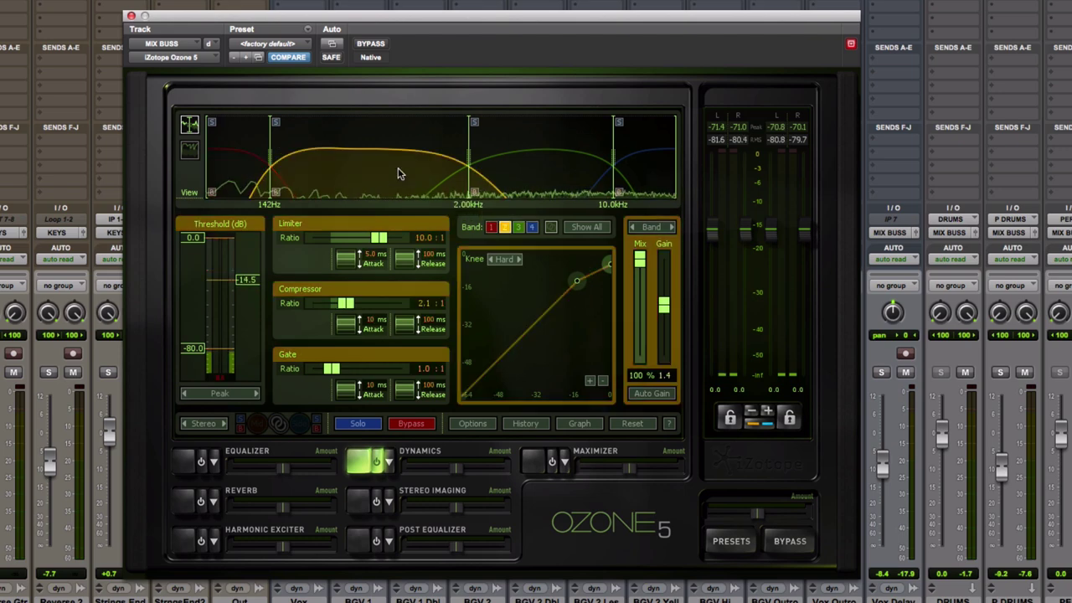
pyautogui.click(529, 174)
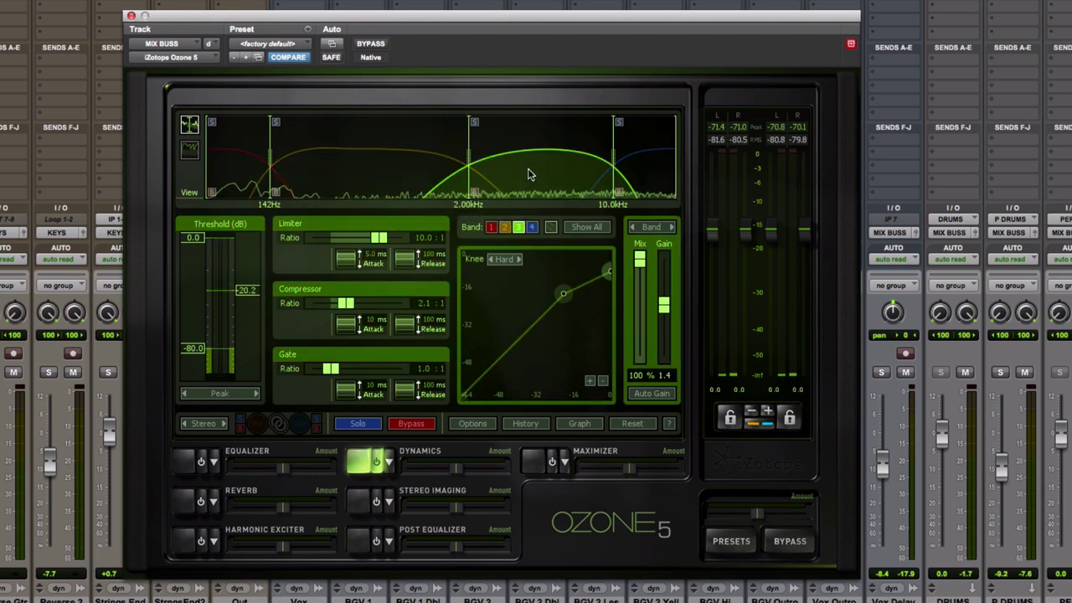
pyautogui.click(647, 183)
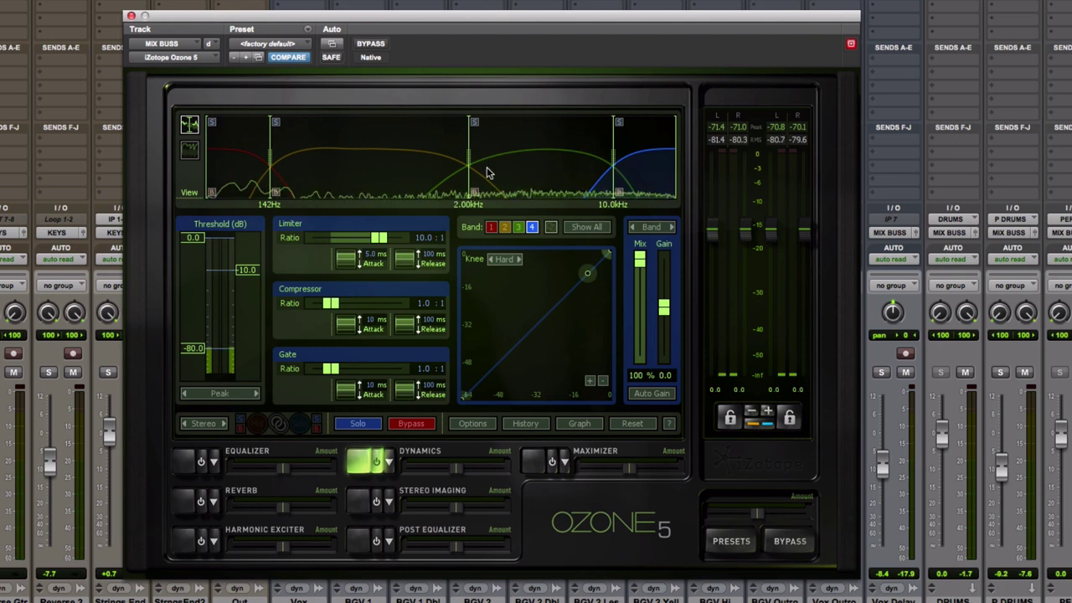
pyautogui.click(399, 172)
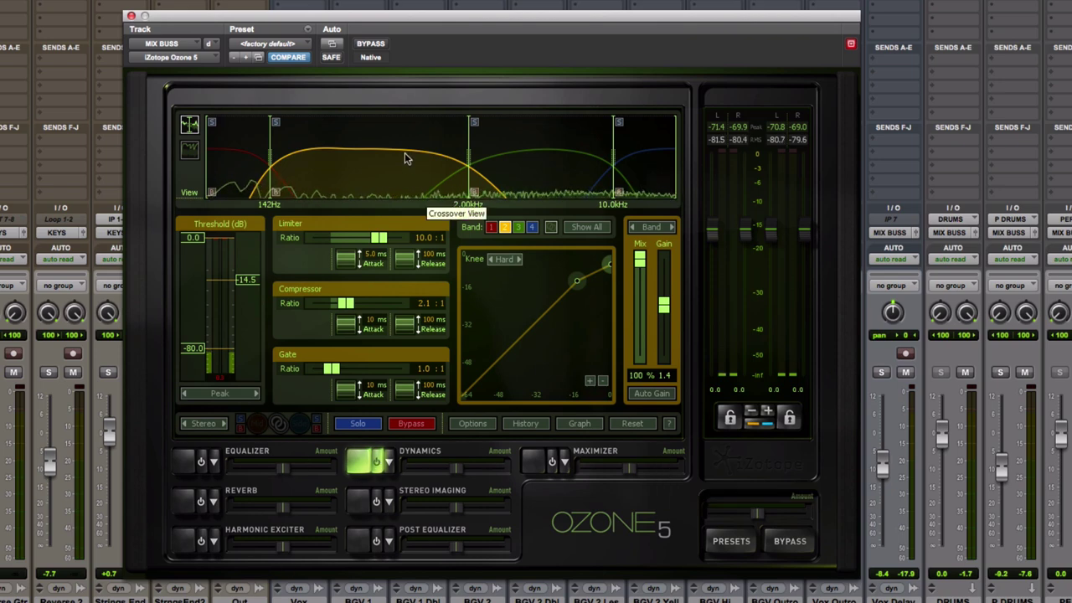
# Alternate between bands 2 and 3, ending on band 2's -14.5 dB threshold and 2.1:1 ratio
pyautogui.click(234, 166)
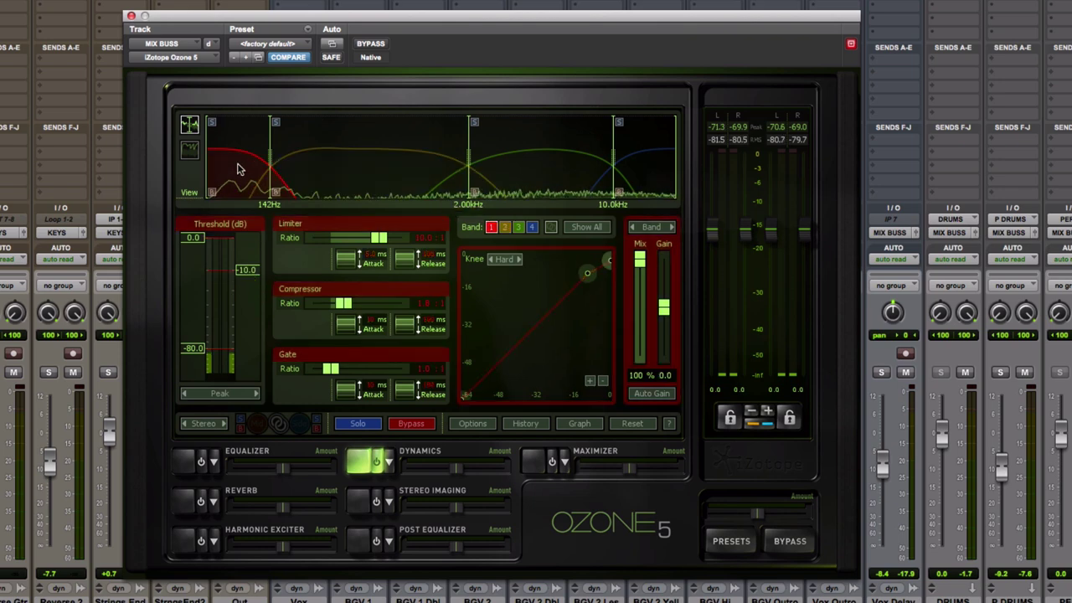
pyautogui.click(628, 170)
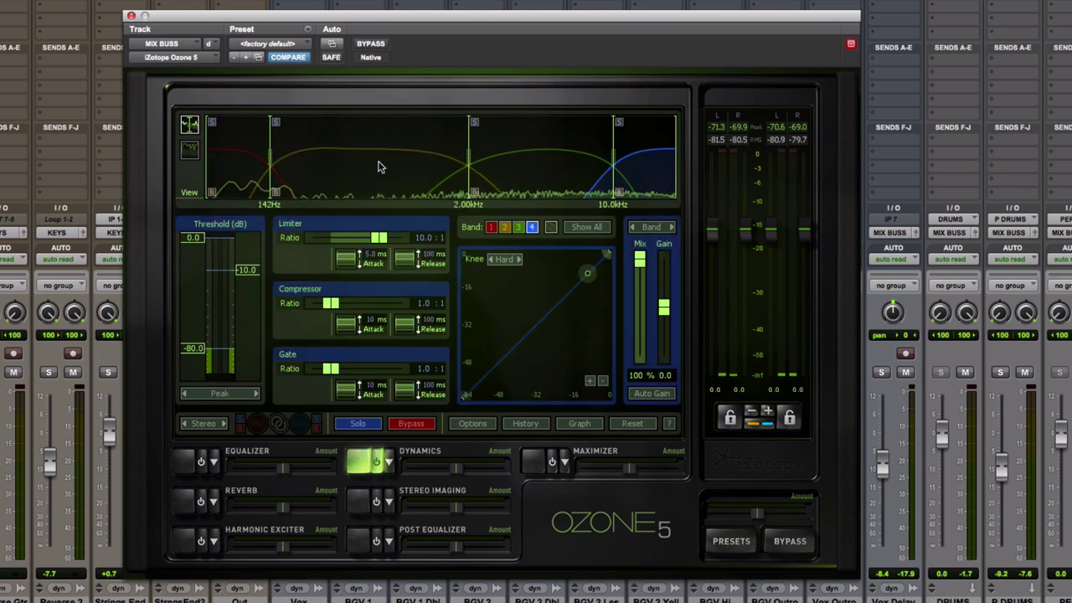
pyautogui.click(376, 166)
pyautogui.click(563, 175)
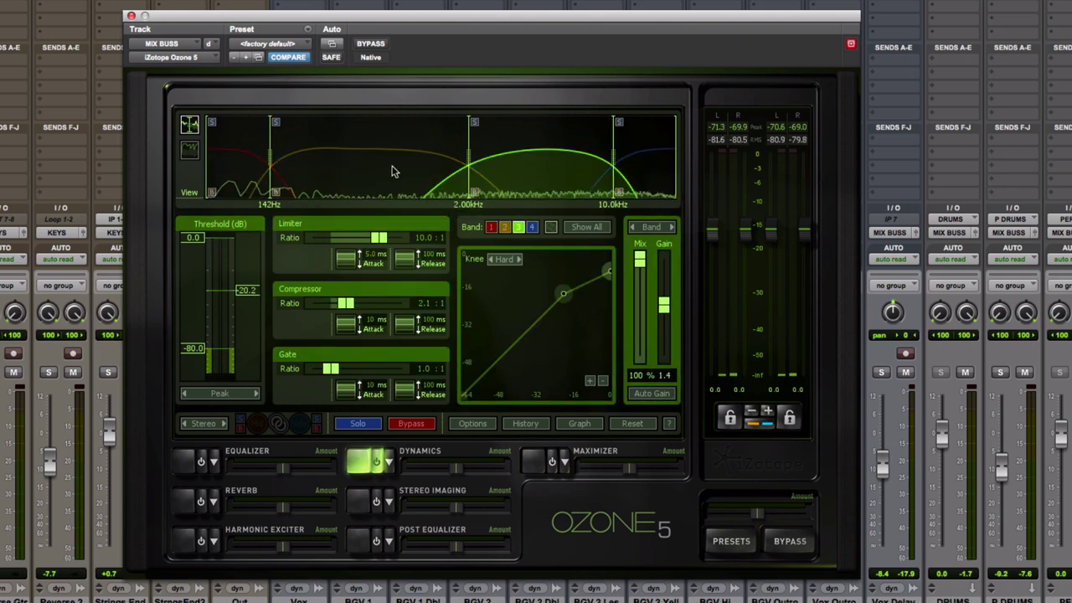
pyautogui.click(394, 171)
pyautogui.click(536, 174)
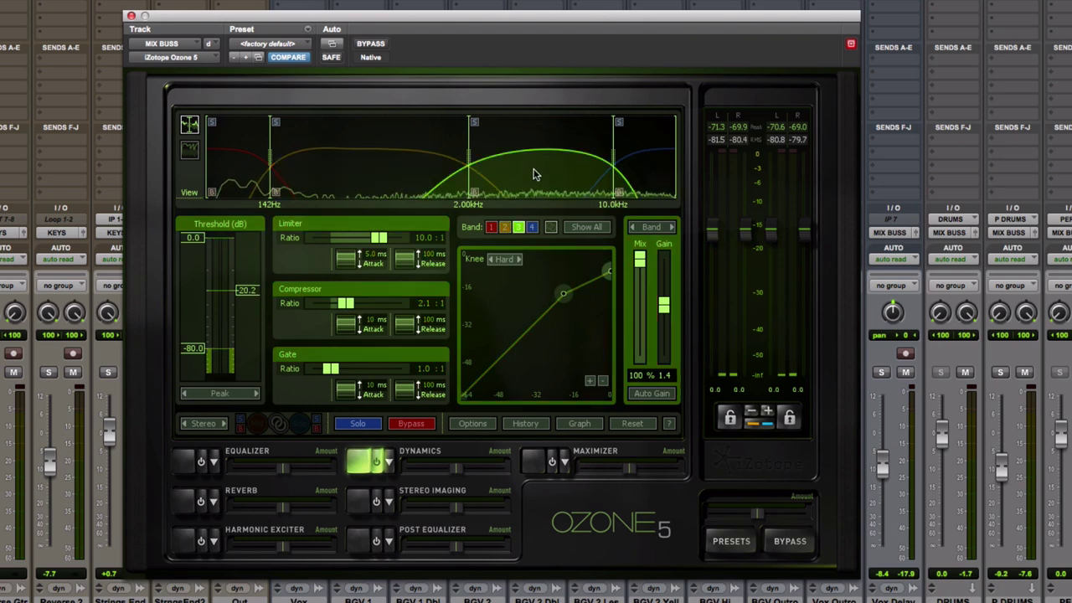
pyautogui.click(417, 177)
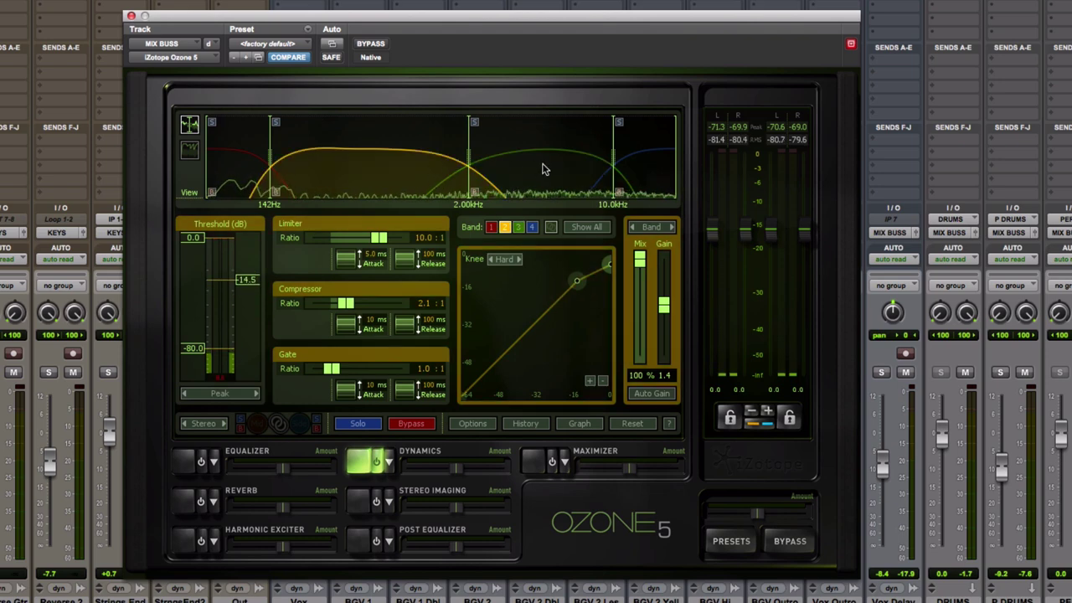
pyautogui.click(536, 179)
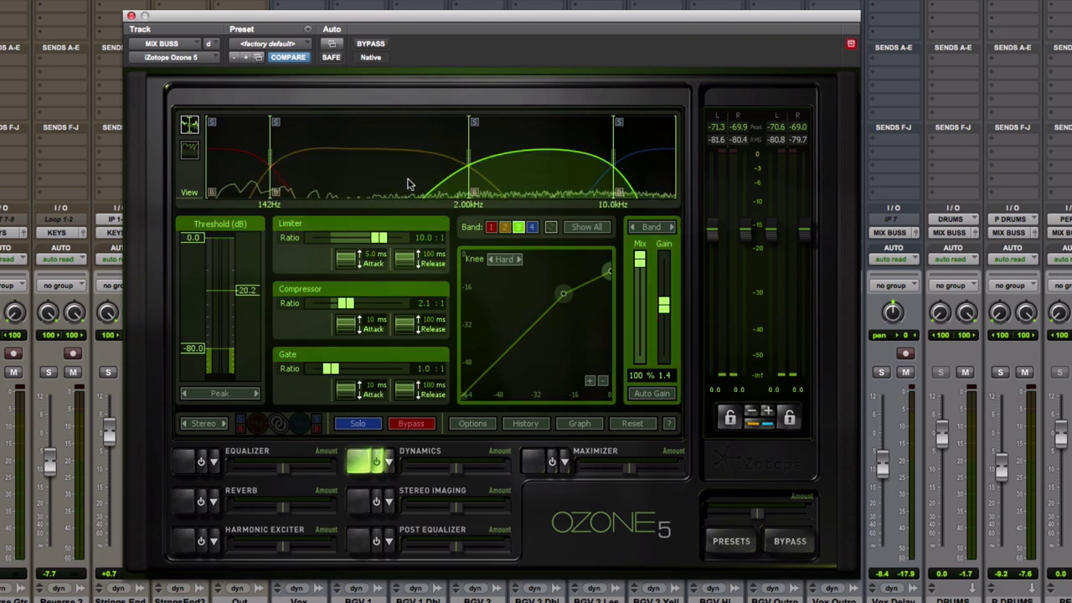
pyautogui.click(319, 142)
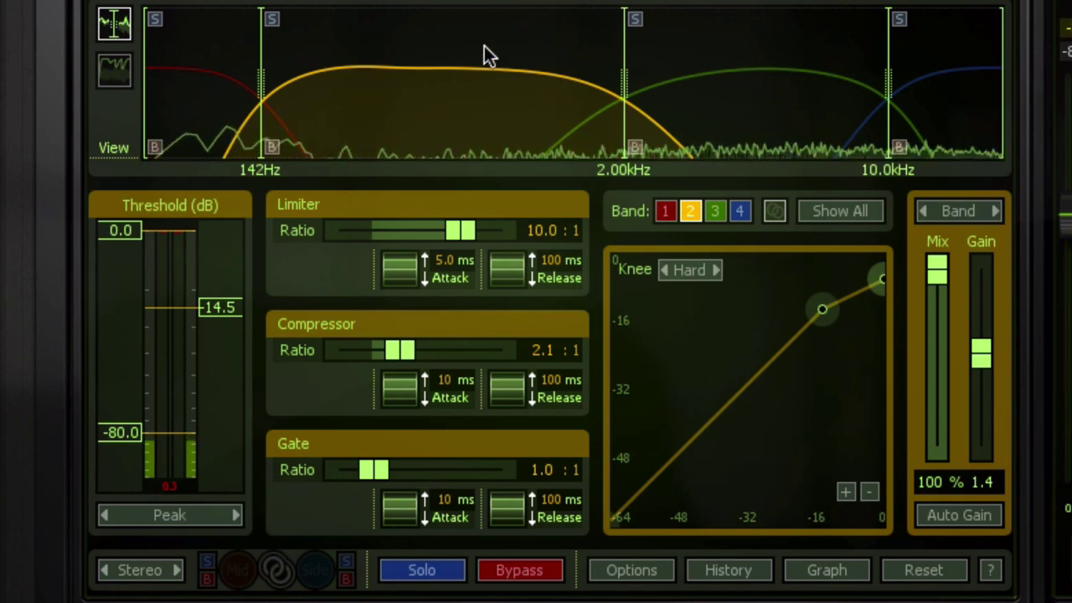
# Select band 3 to show its -20.2 dB threshold and 2.1:1 ratio
pyautogui.click(718, 128)
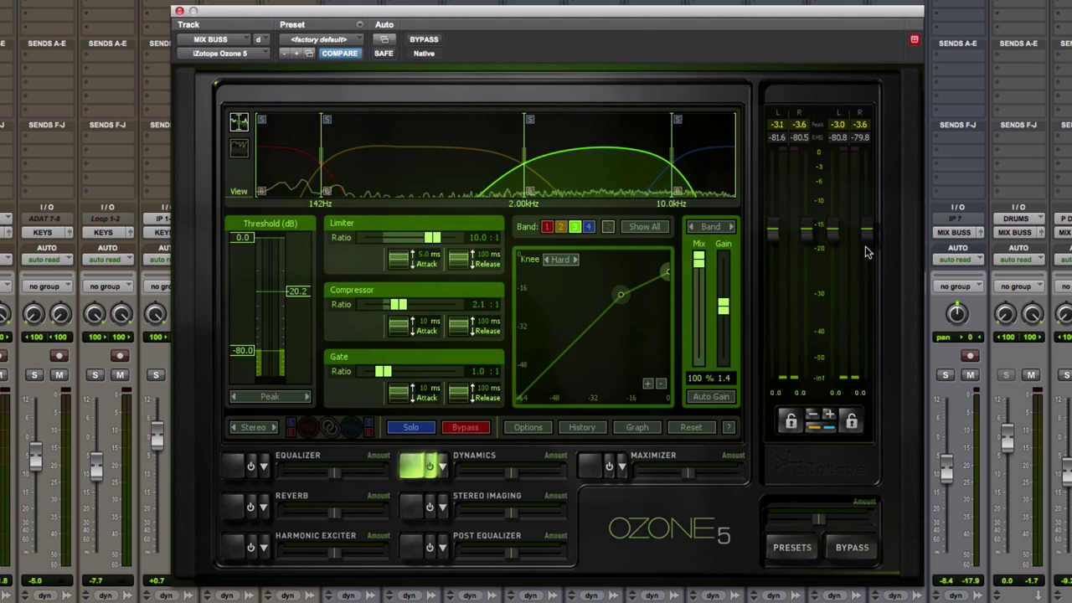
# A/B the mix bus with and without Ozone three times, leaving it active, then stop playback
pyautogui.click(424, 40)
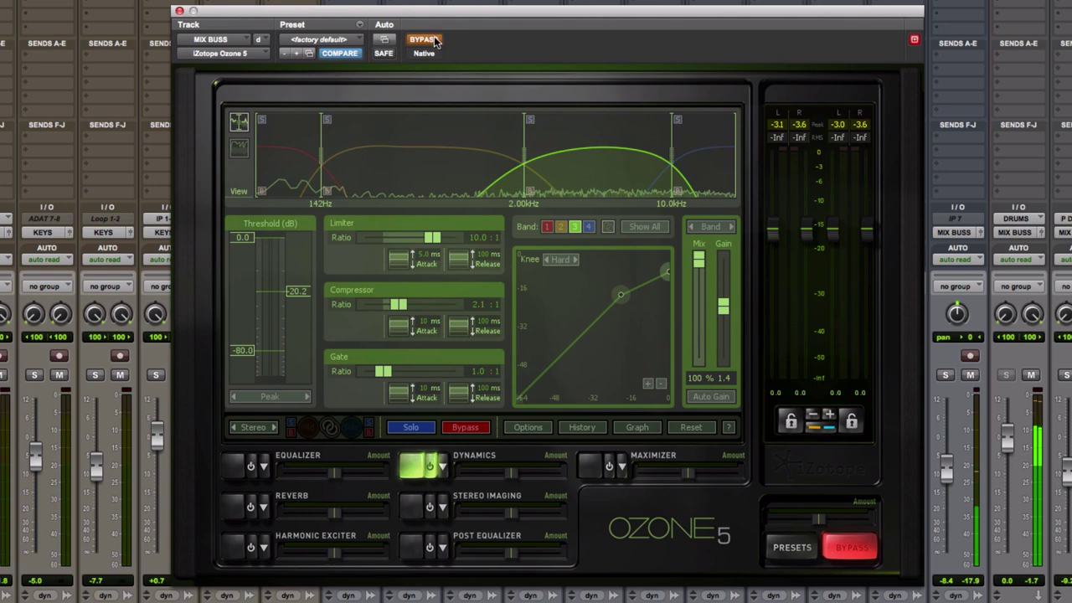
pyautogui.click(434, 40)
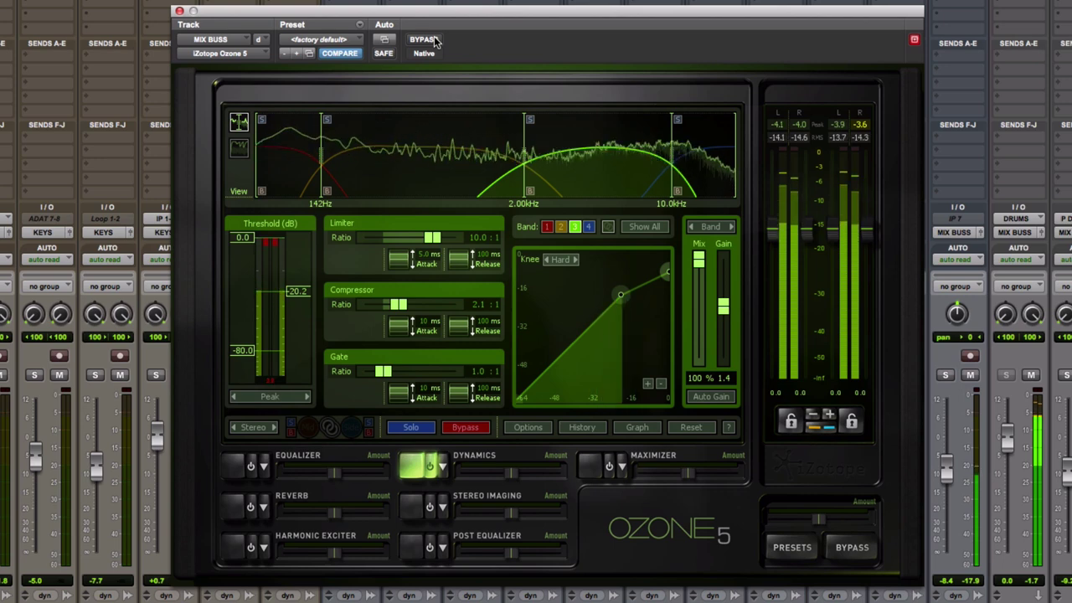
pyautogui.click(434, 40)
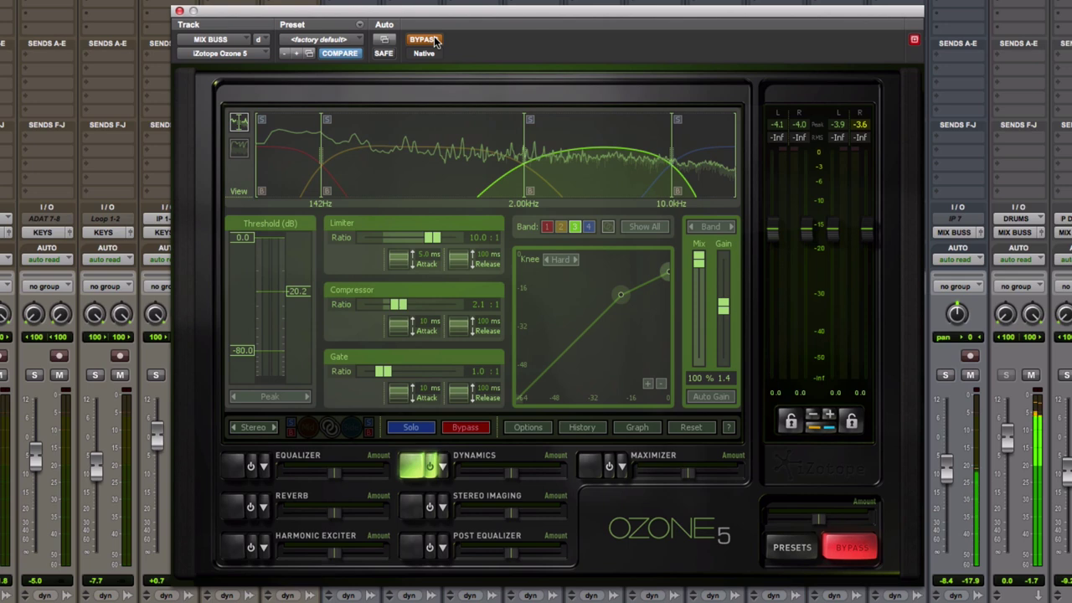
pyautogui.click(434, 40)
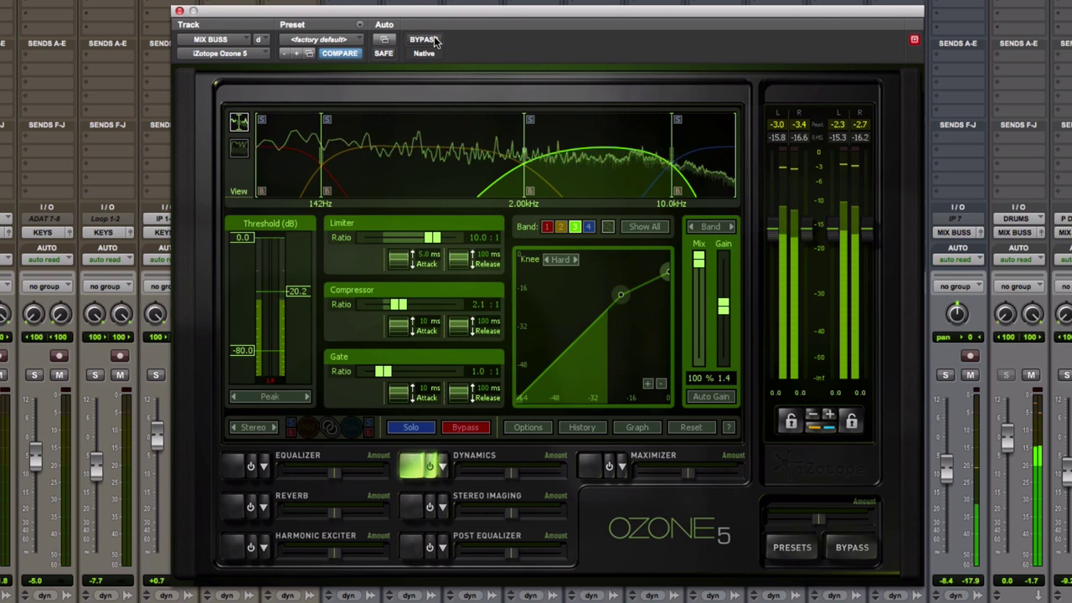
pyautogui.click(433, 40)
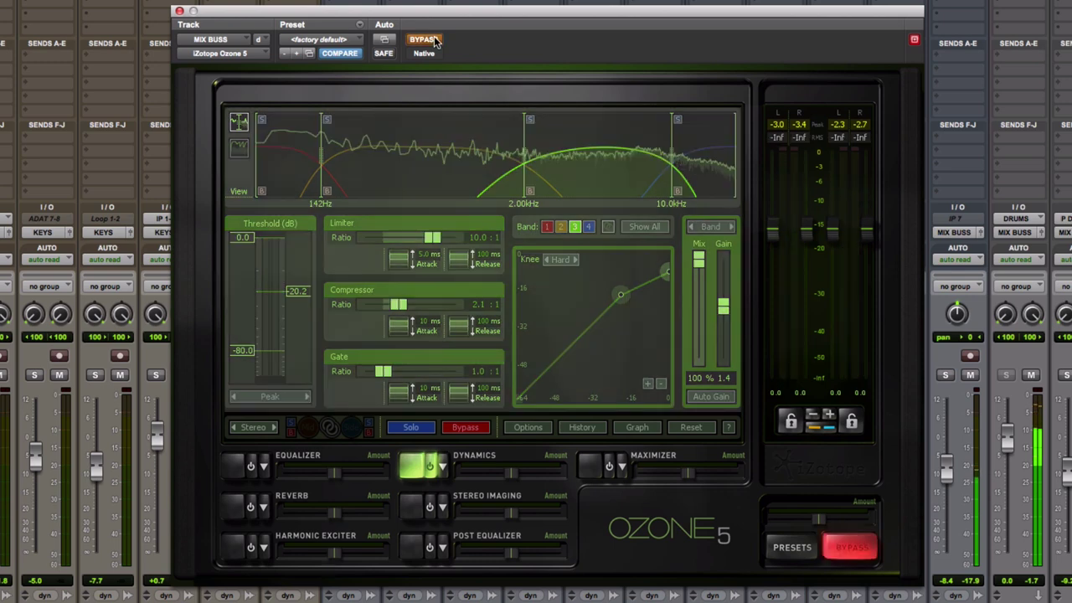
pyautogui.click(433, 40)
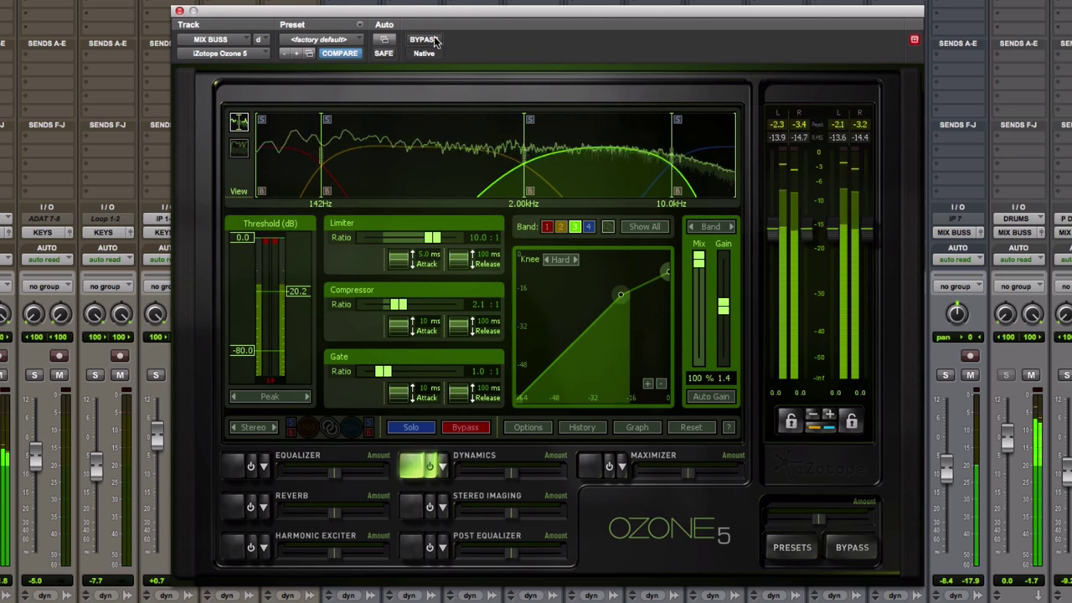
pyautogui.press('space')
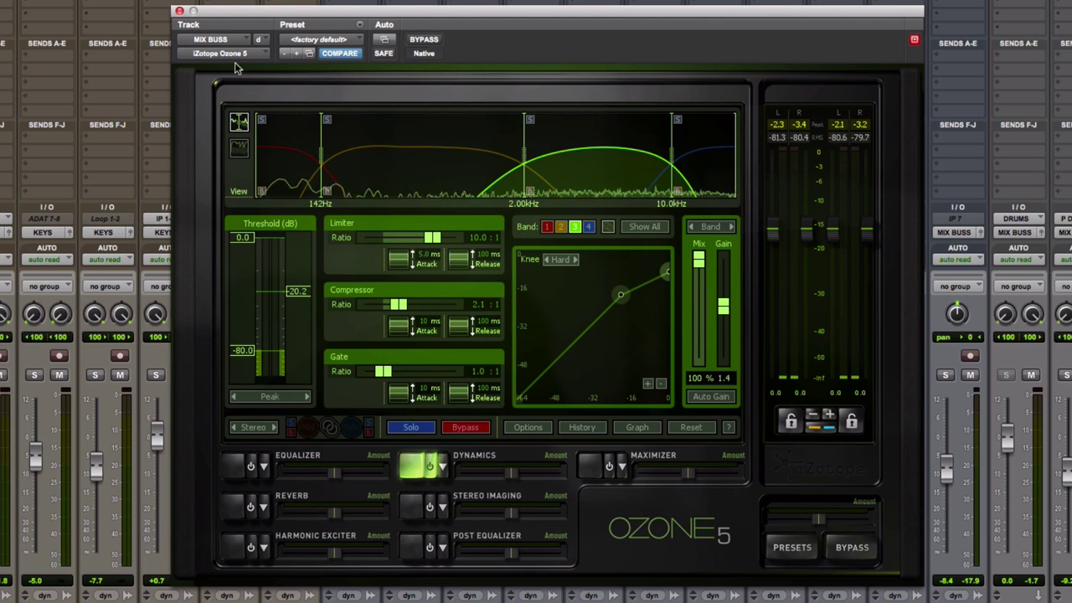
pyautogui.click(421, 156)
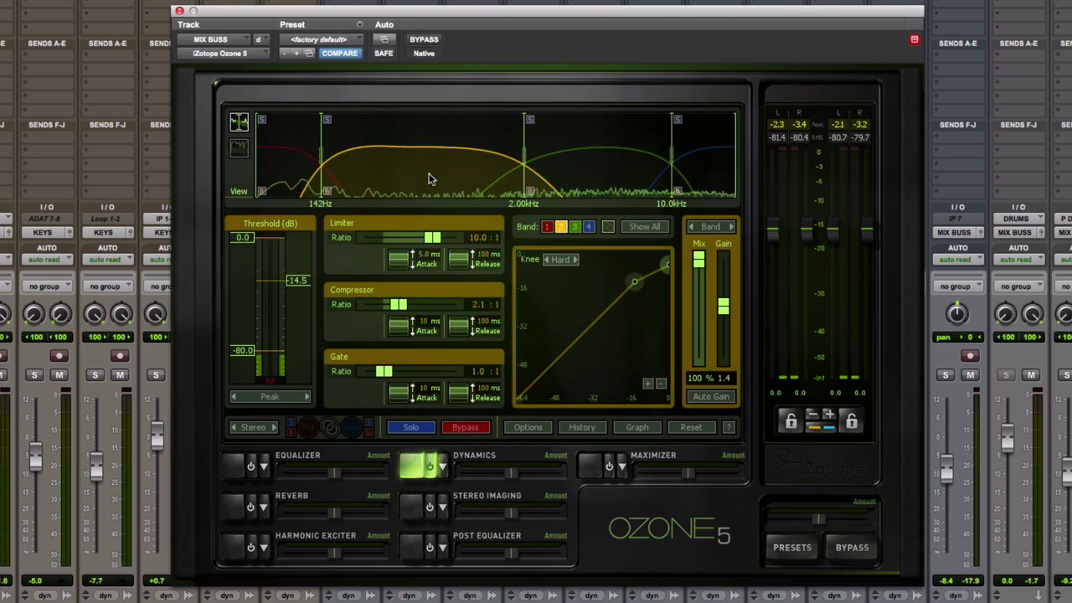
pyautogui.click(578, 177)
pyautogui.click(494, 176)
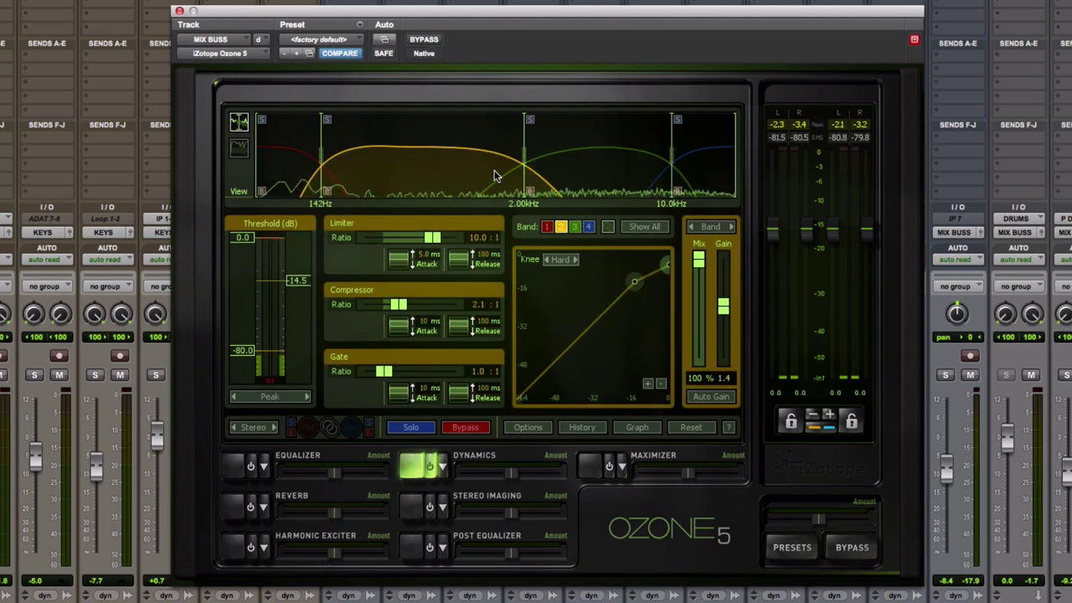
pyautogui.click(583, 177)
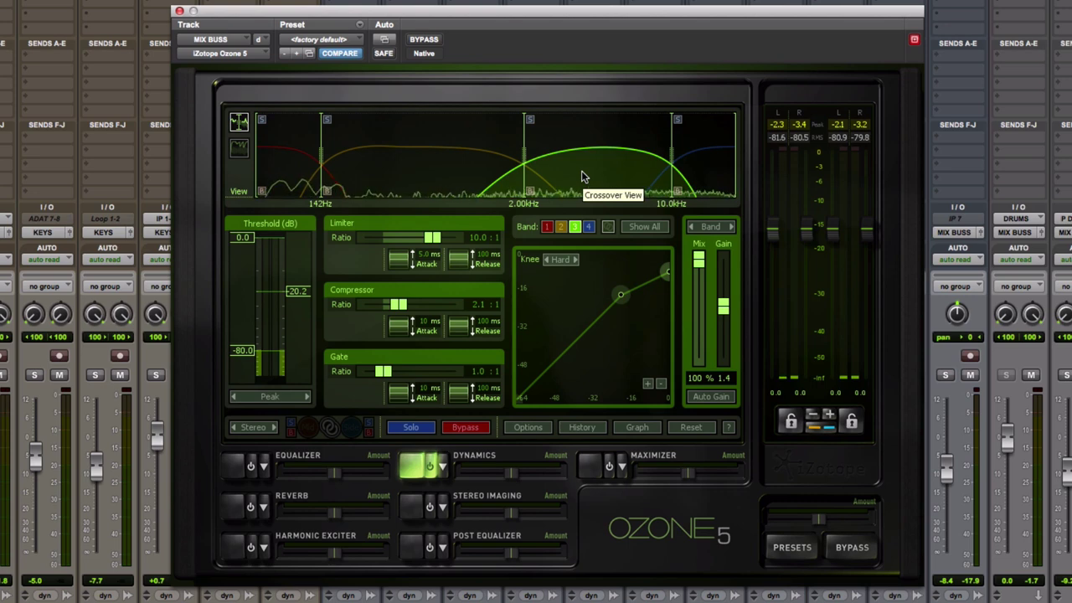
# Select band 2 to show its -14.5 dB threshold and 2.1:1 ratio
pyautogui.click(398, 171)
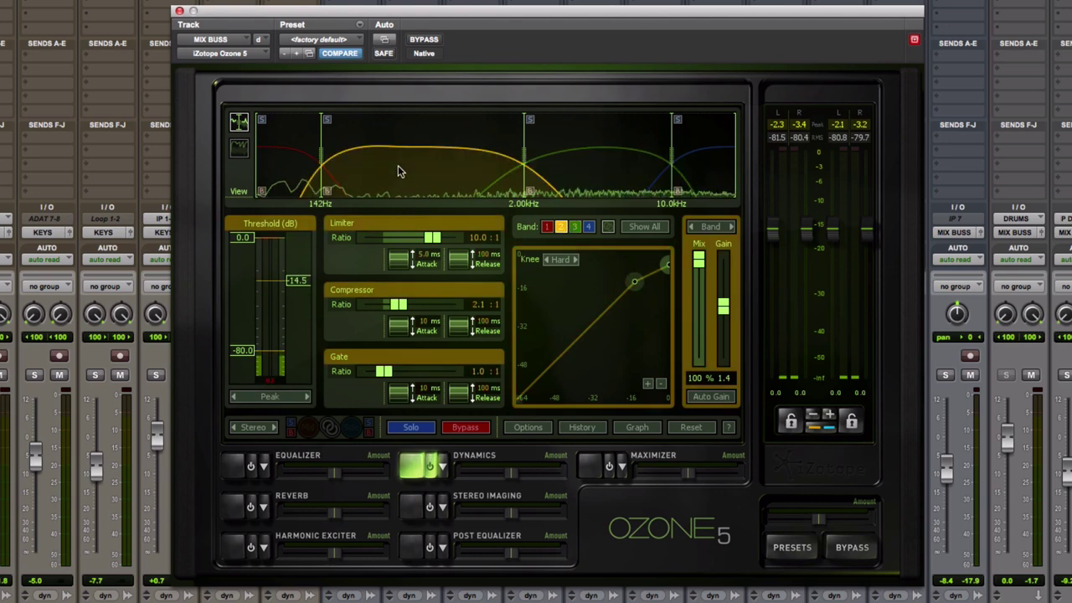